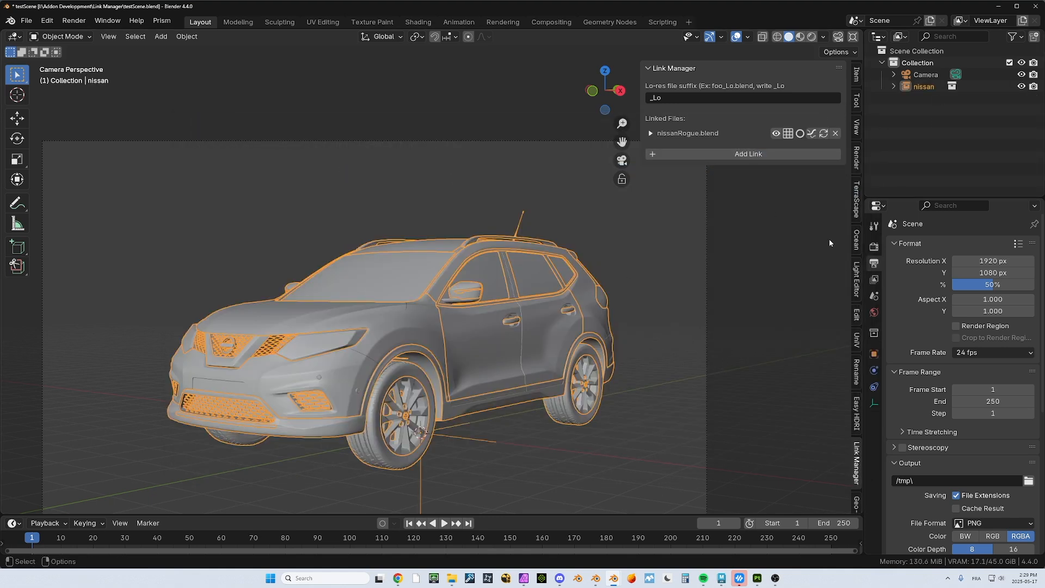
Step: Delete the nissan object with its hierarchy and delete the nissanRogue.blend library from the Blender File data
right_click(917, 86)
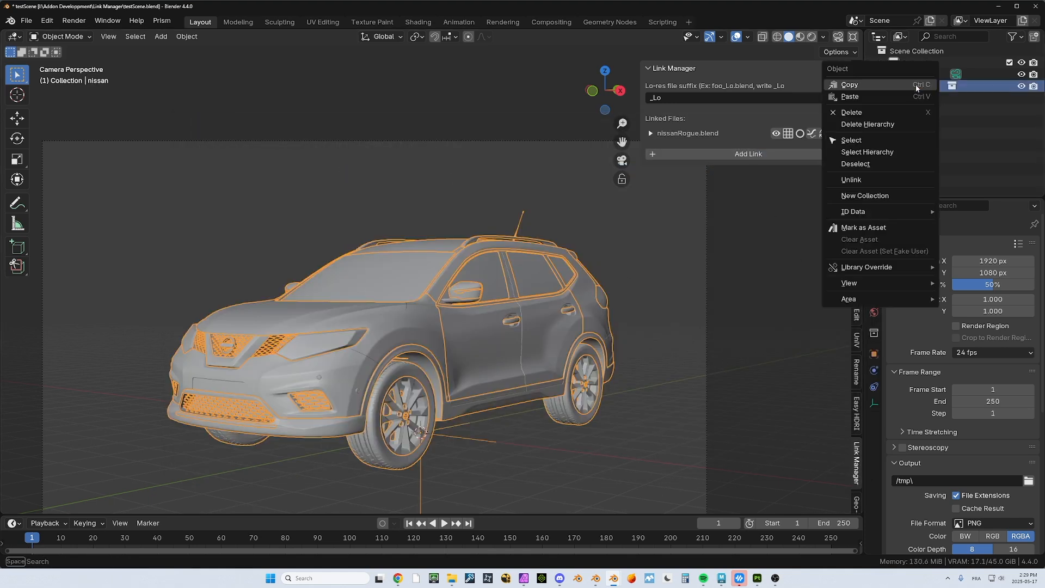
left_click(852, 123)
left_click(901, 37)
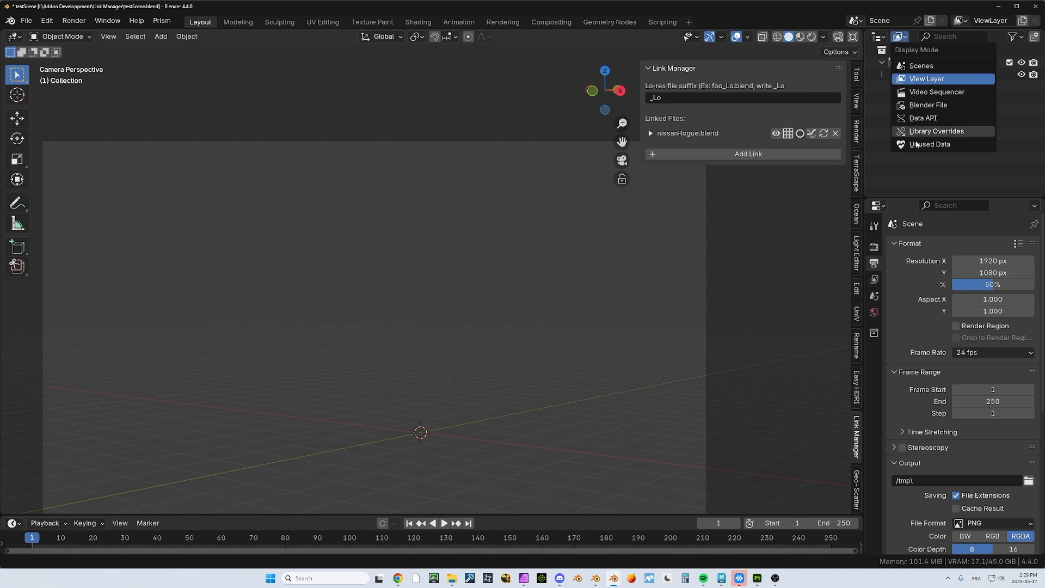
left_click(920, 105)
scroll(919, 152, "down", 3)
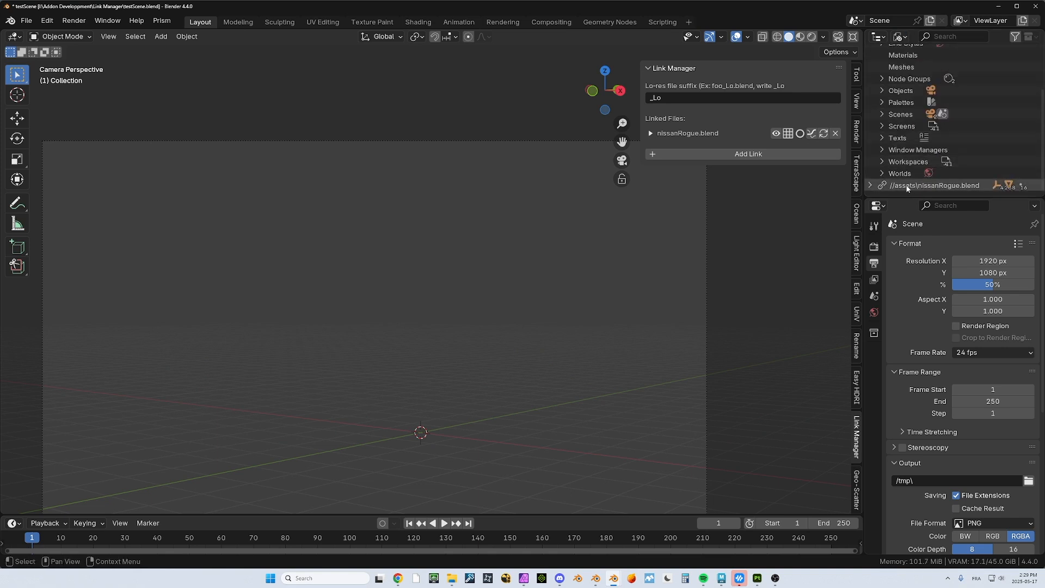
right_click(907, 188)
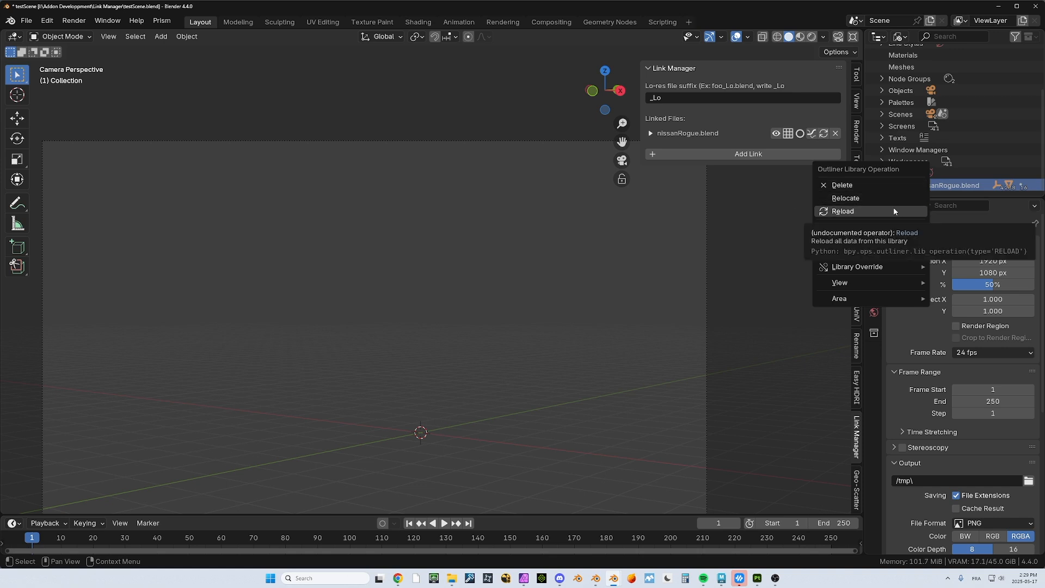
left_click(882, 184)
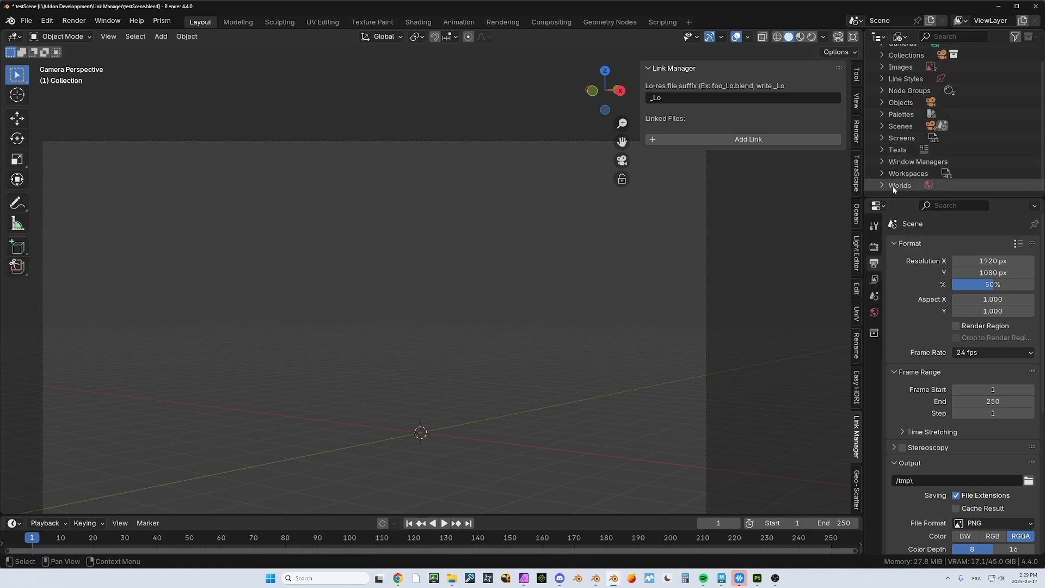
Step: Return the Outliner to the View Layer display mode
left_click(900, 36)
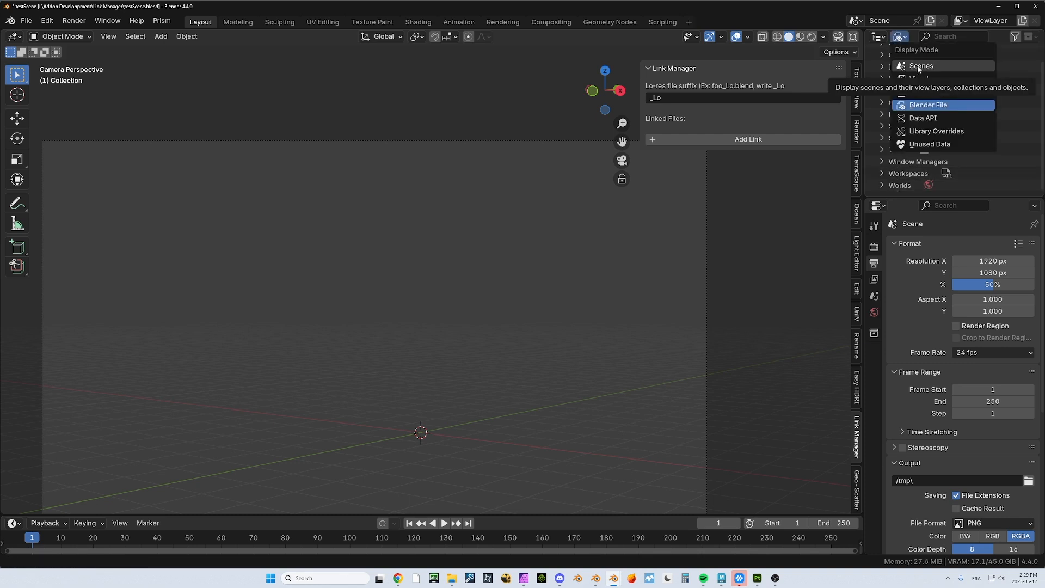
left_click(920, 66)
left_click(904, 36)
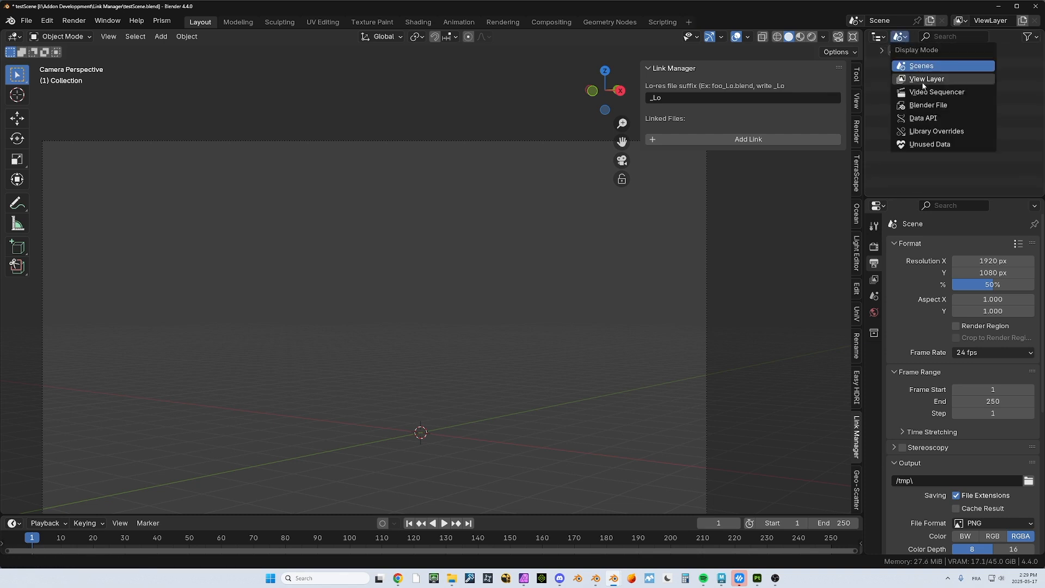
left_click(924, 80)
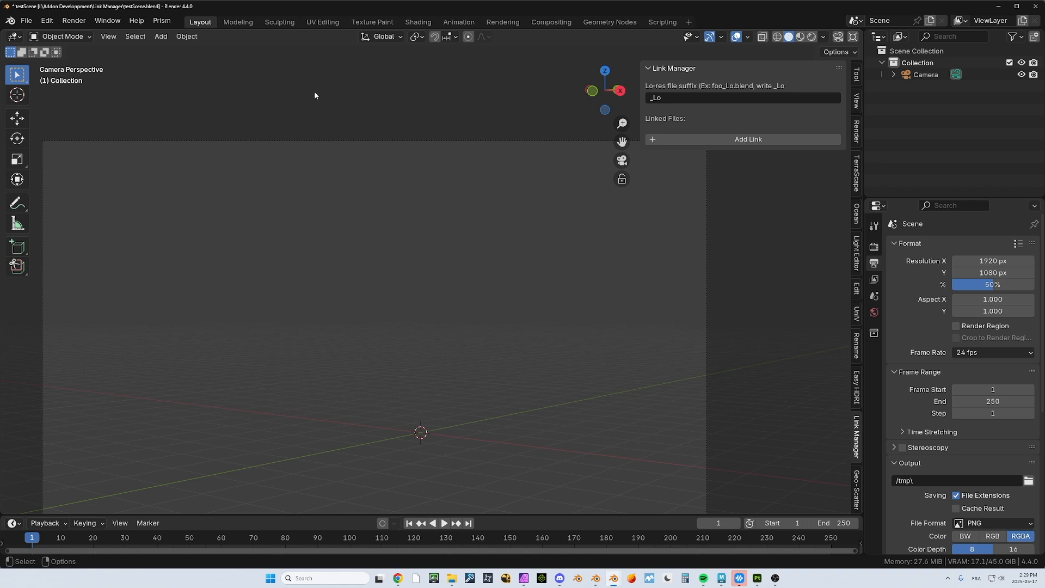
Step: Link nissanRogue.blend into the scene with Link Manager and check the path of the linked file
left_click(725, 140)
double_click(350, 169)
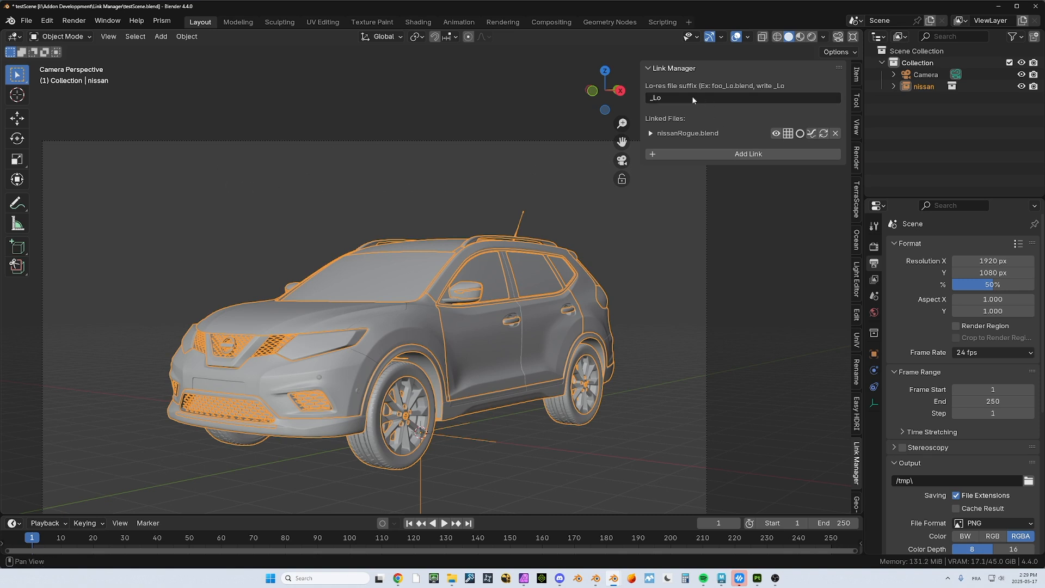
left_click(652, 136)
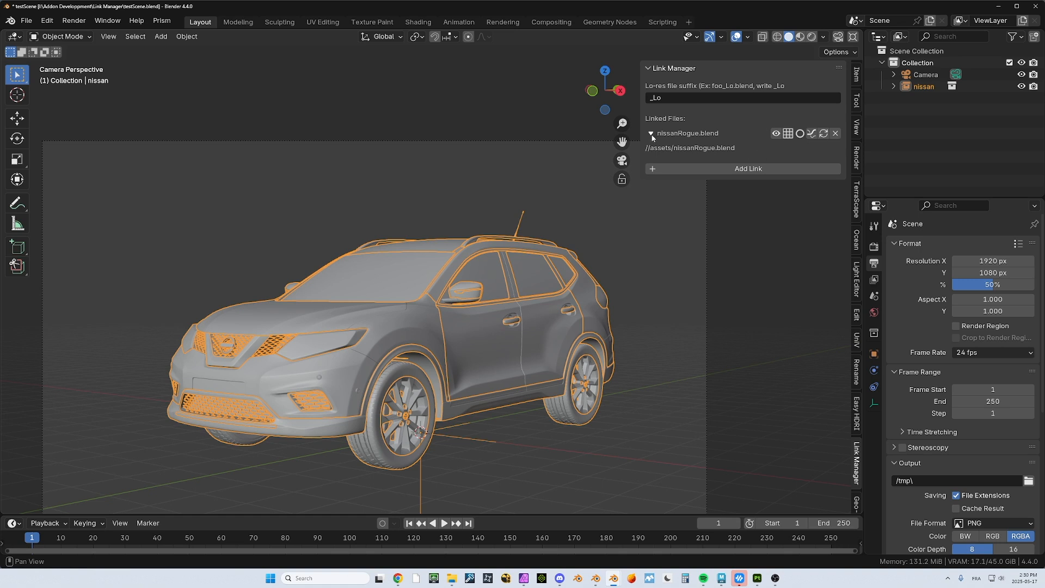
left_click(652, 134)
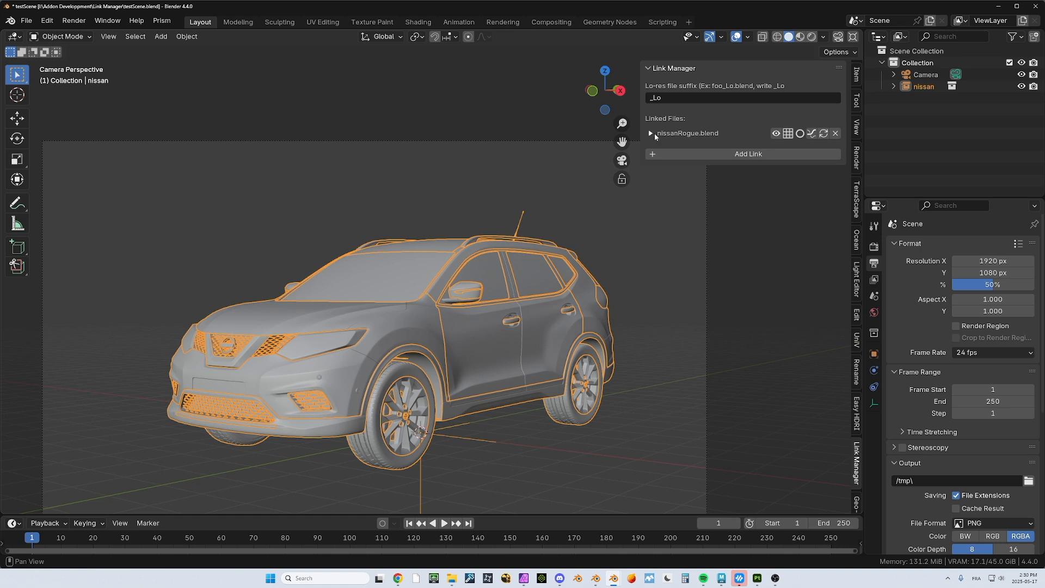
Step: Toggle the visibility of the linked nissanRogue.blend repeatedly, leaving the car shown in the viewport
left_click(777, 134)
left_click(776, 134)
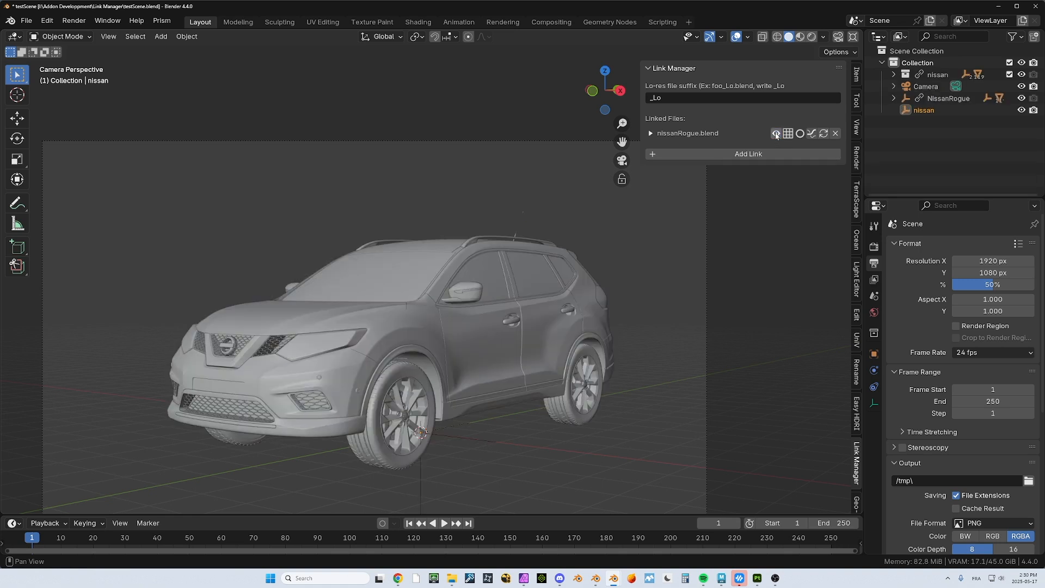
left_click(777, 134)
left_click(776, 134)
left_click(776, 134)
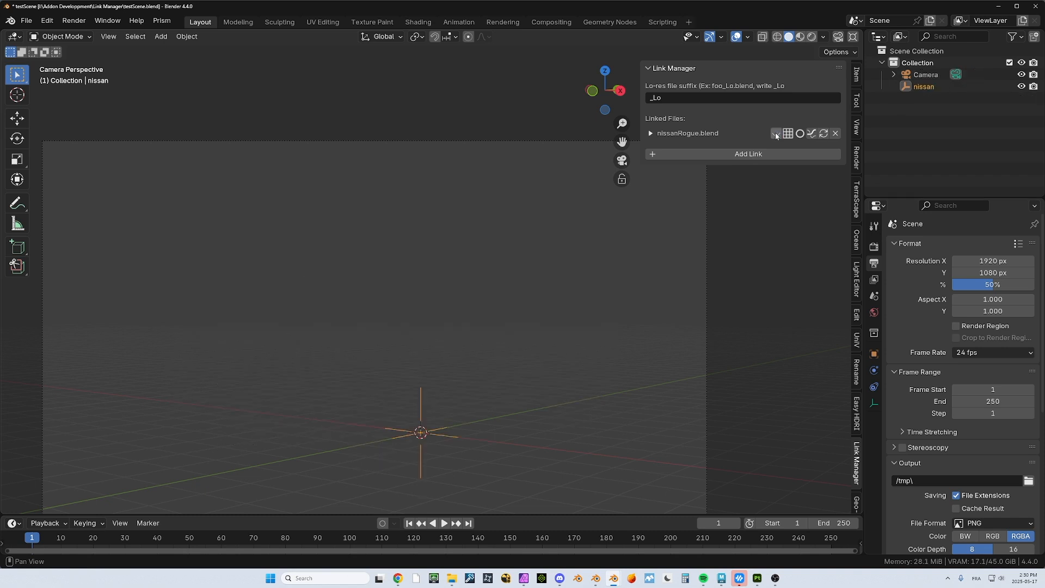
left_click(776, 134)
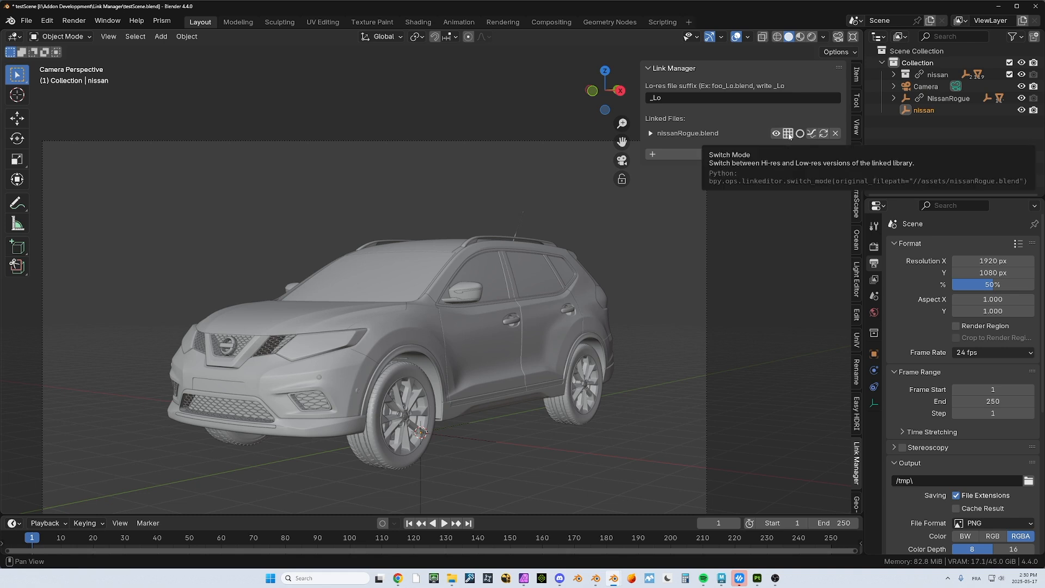
Step: Switch the linked nissanRogue.blend back and forth between its high-resolution and _Lo versions
left_click(788, 134)
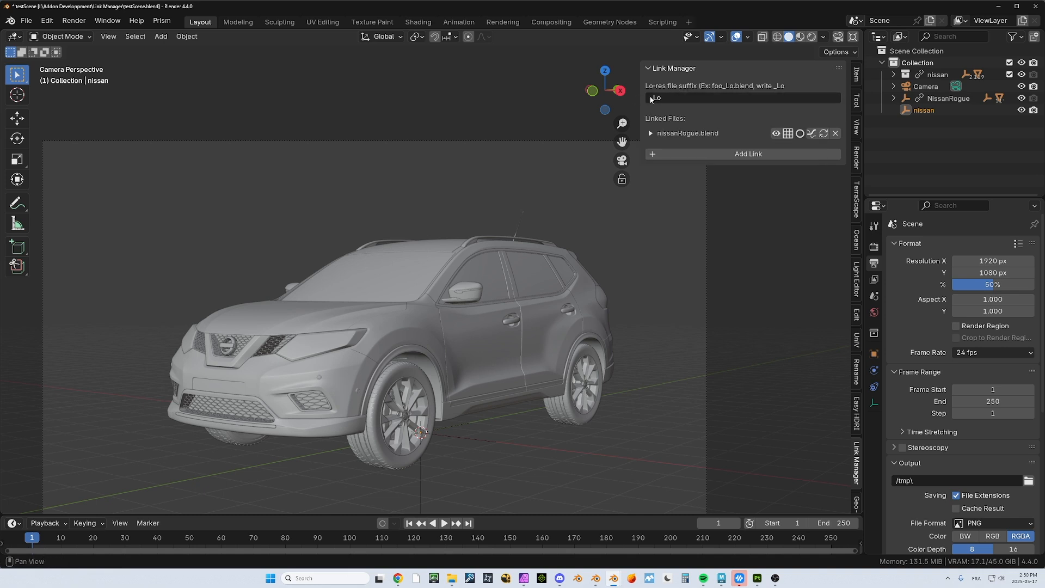
left_click(787, 133)
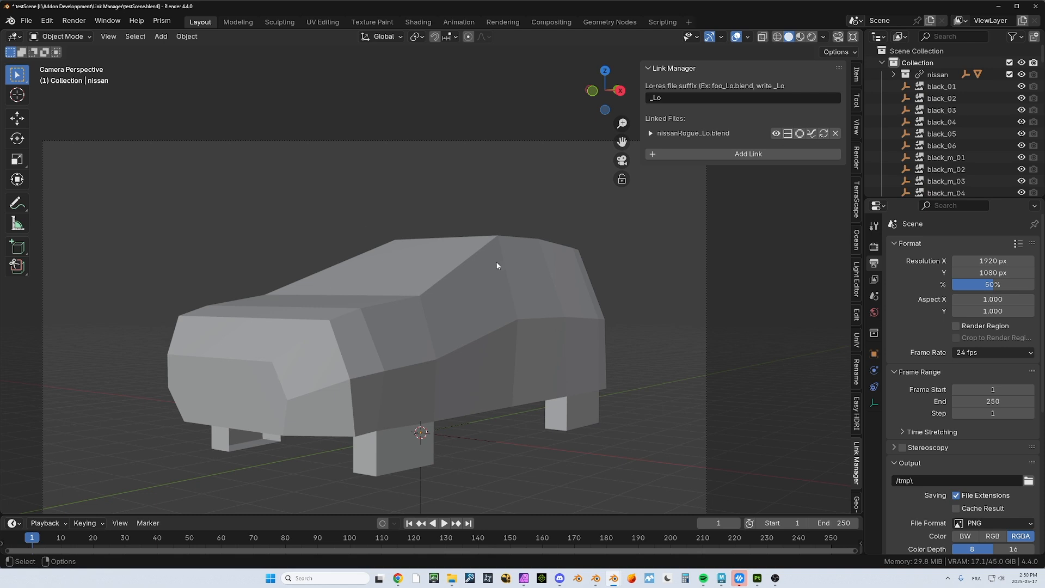
left_click(789, 134)
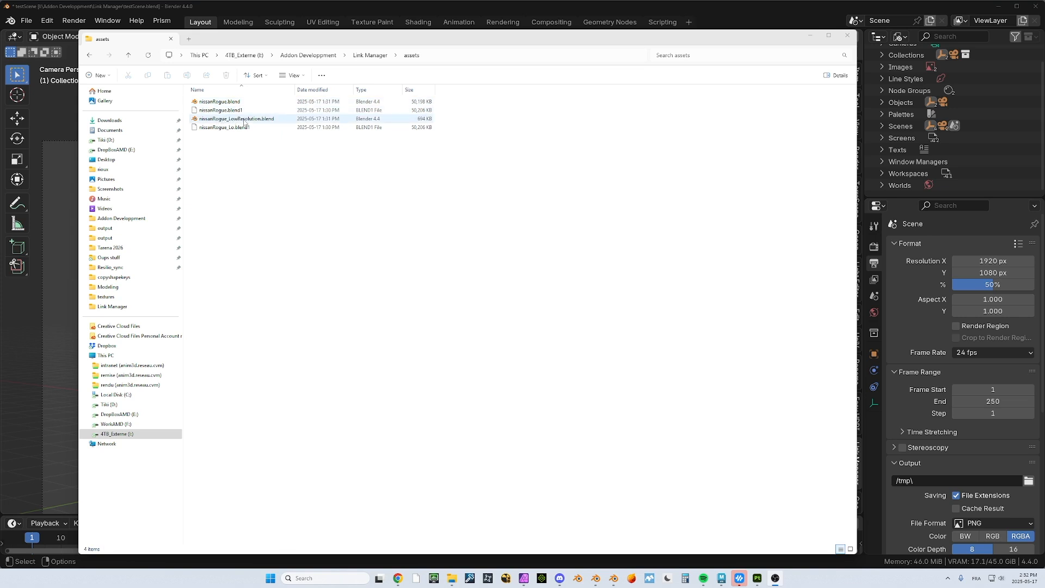
Step: Move the assets folder window out of the way and link nissanRogue.blend with Link Manager
left_click_drag(411, 43, 991, 587)
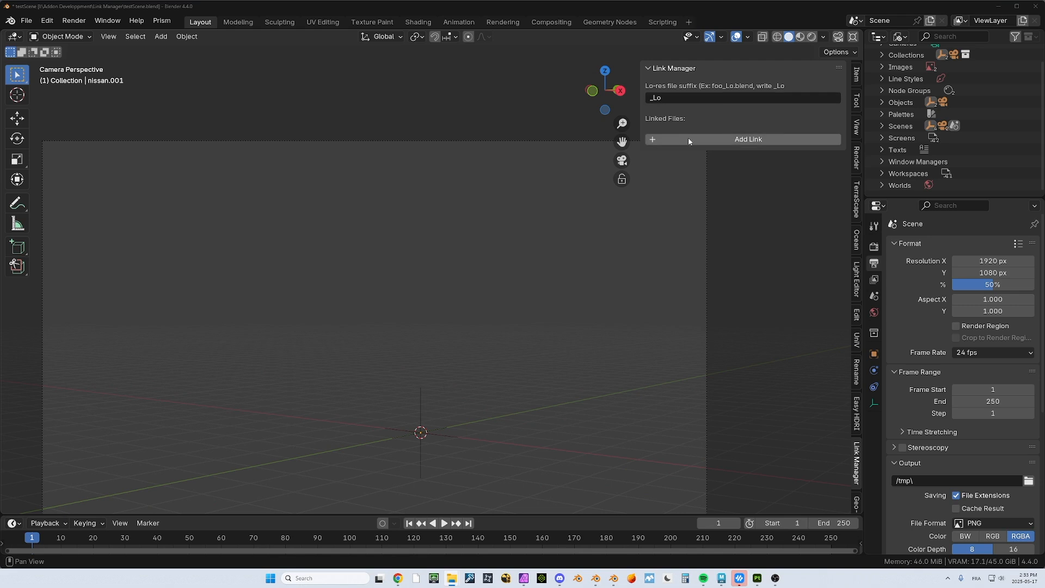
left_click(668, 140)
double_click(352, 168)
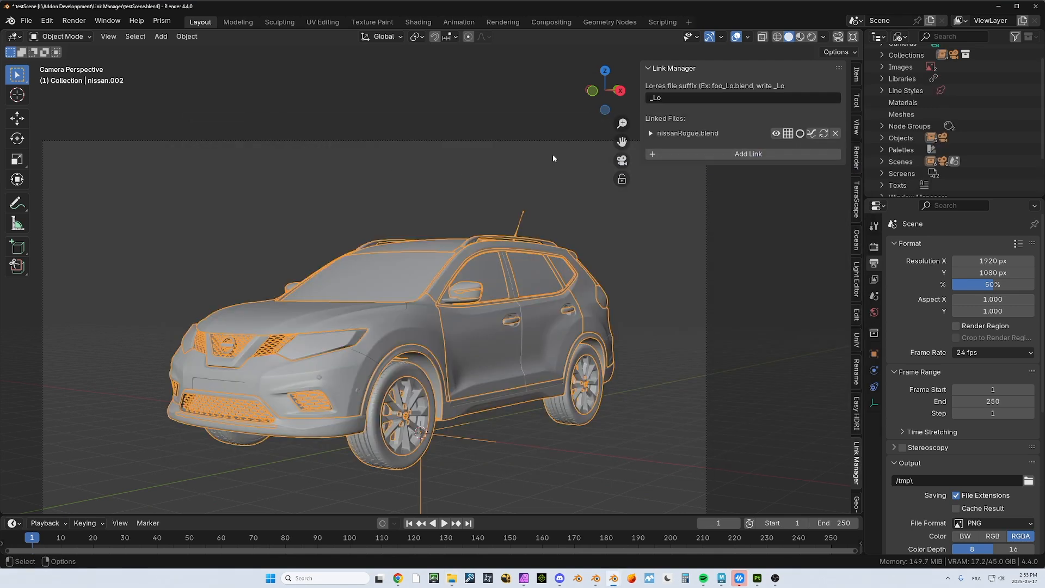
Step: Switch the linked car to low resolution using nissanRogue_LowResolution.blend as the replacement file
left_click(787, 134)
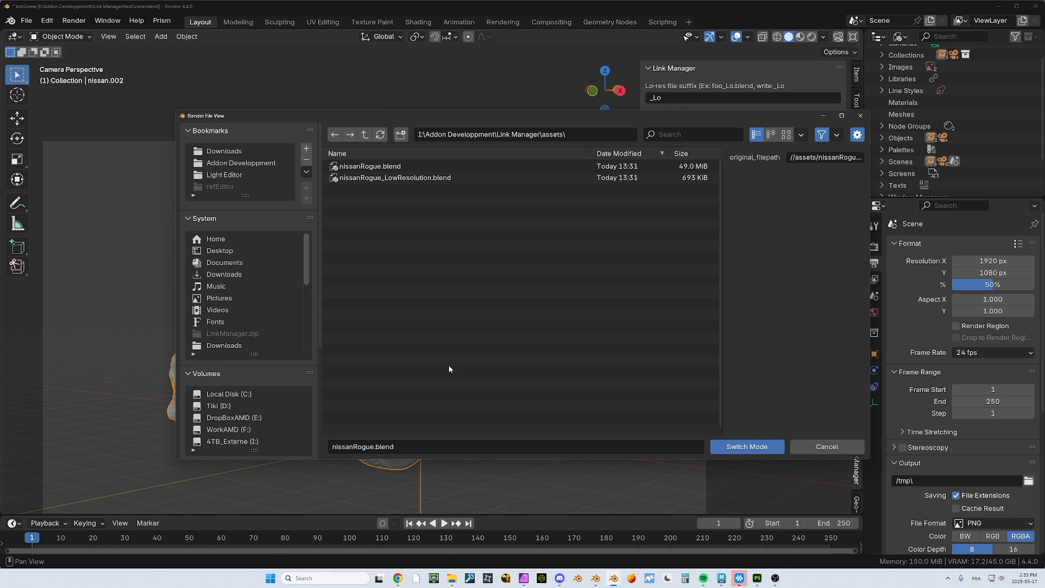
left_click(393, 178)
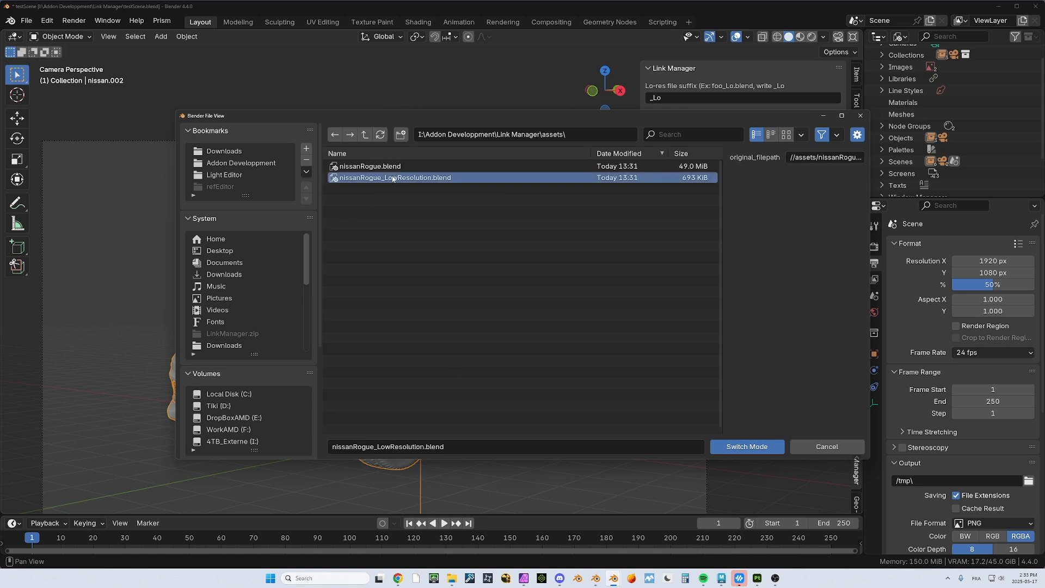
left_click(743, 447)
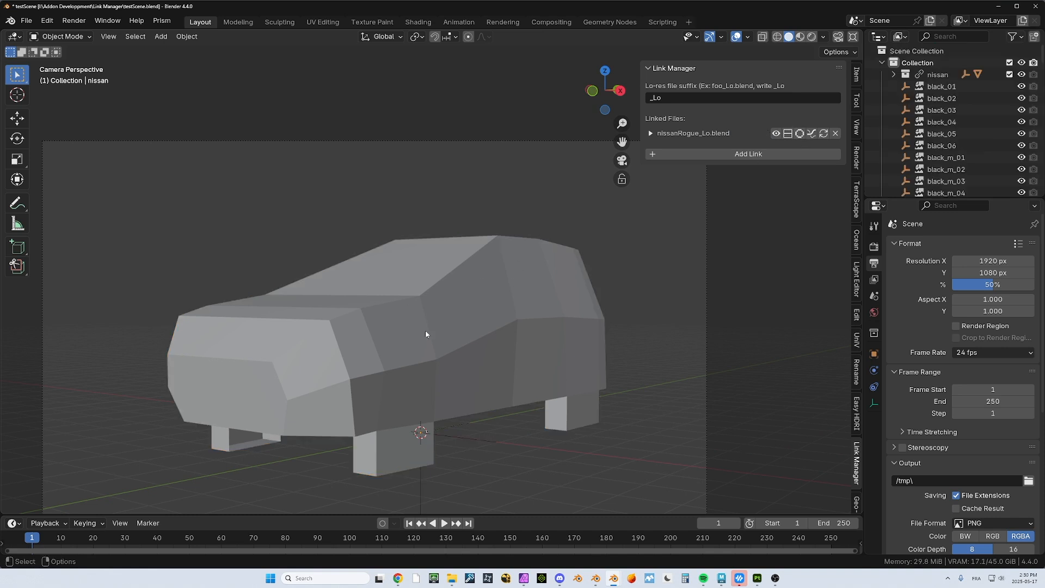
Step: Enable hi-res rendering for the nissanRogue_Lo.blend link and render the image, moving the render window clear of Link Manager
left_click(800, 133)
left_click(74, 20)
left_click(81, 34)
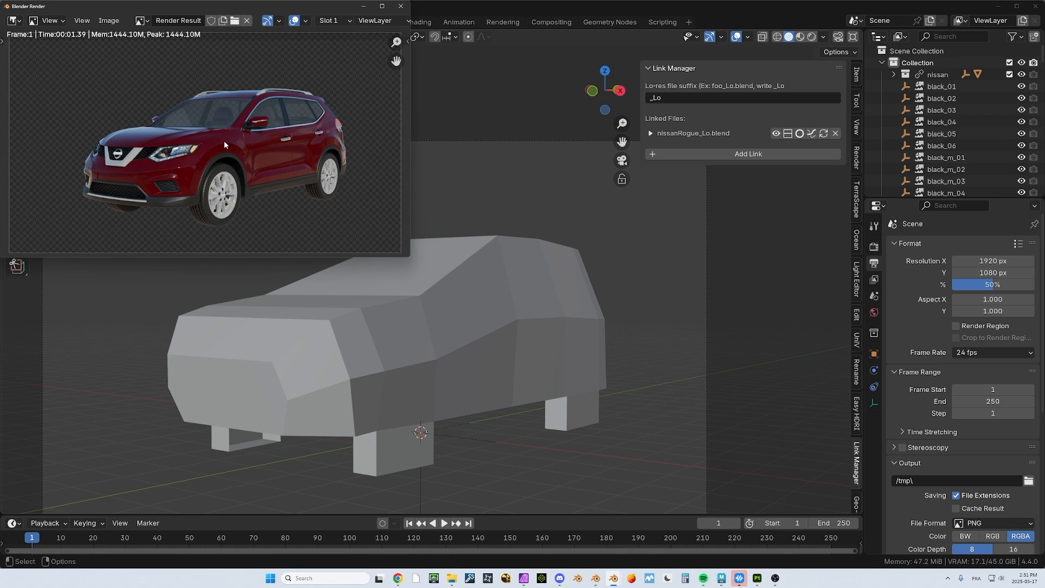
left_click_drag(318, 12, 485, 134)
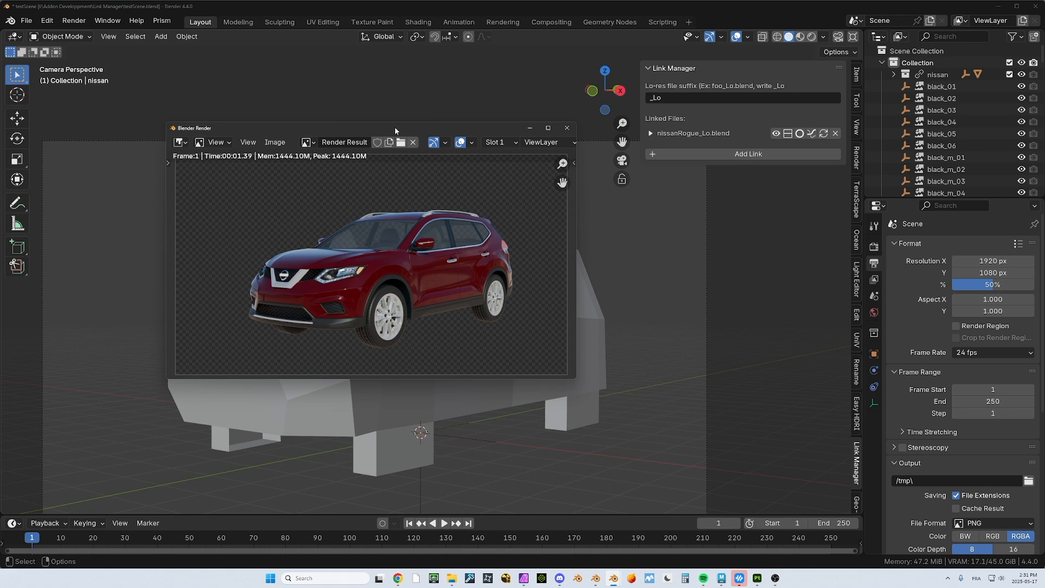
left_click_drag(395, 131, 622, 265)
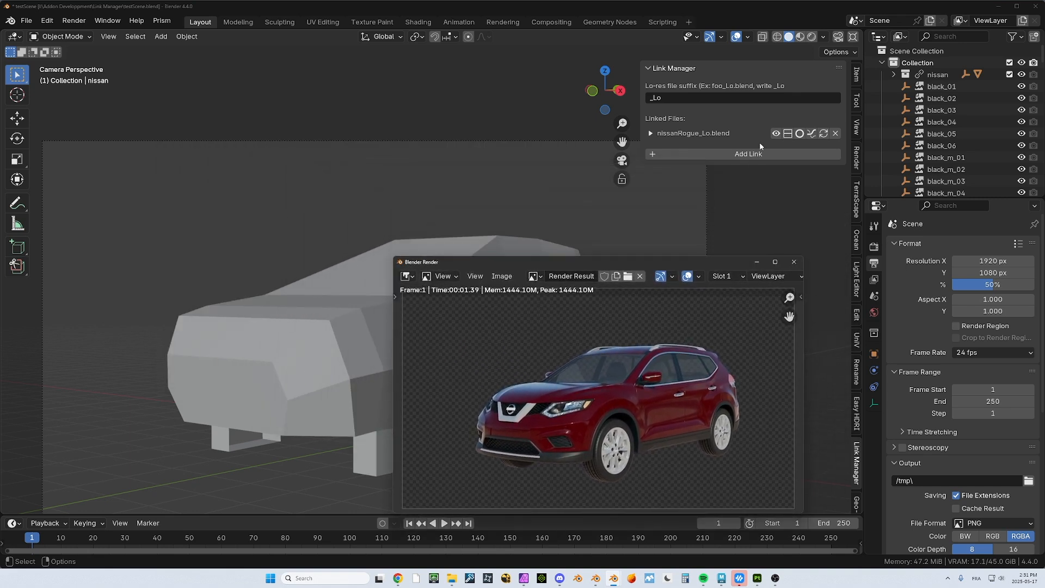
Step: Disable hi-res rendering for the nissanRogue_Lo.blend link and render the image again
left_click(800, 133)
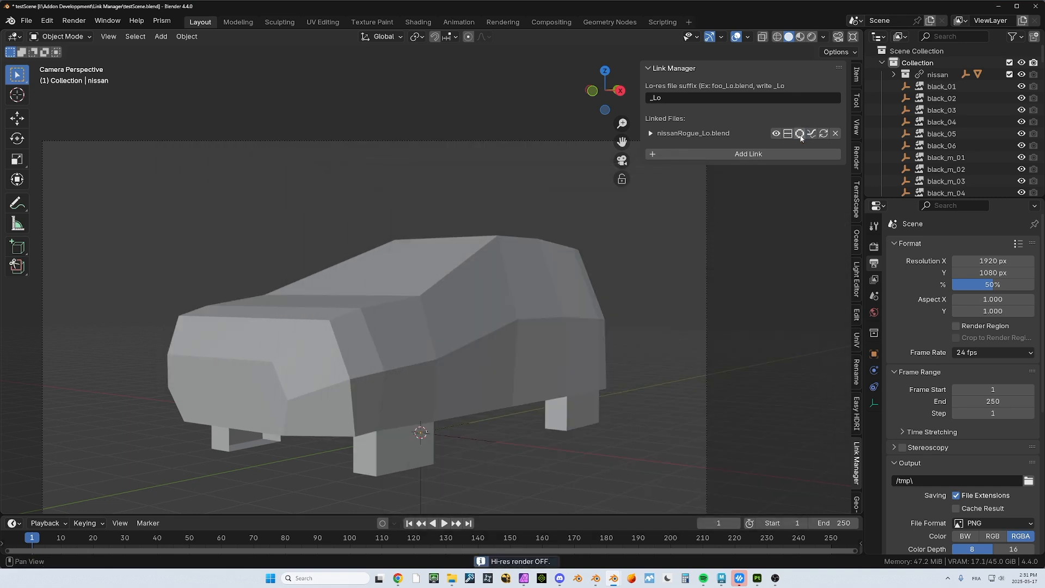
left_click(74, 20)
left_click(82, 34)
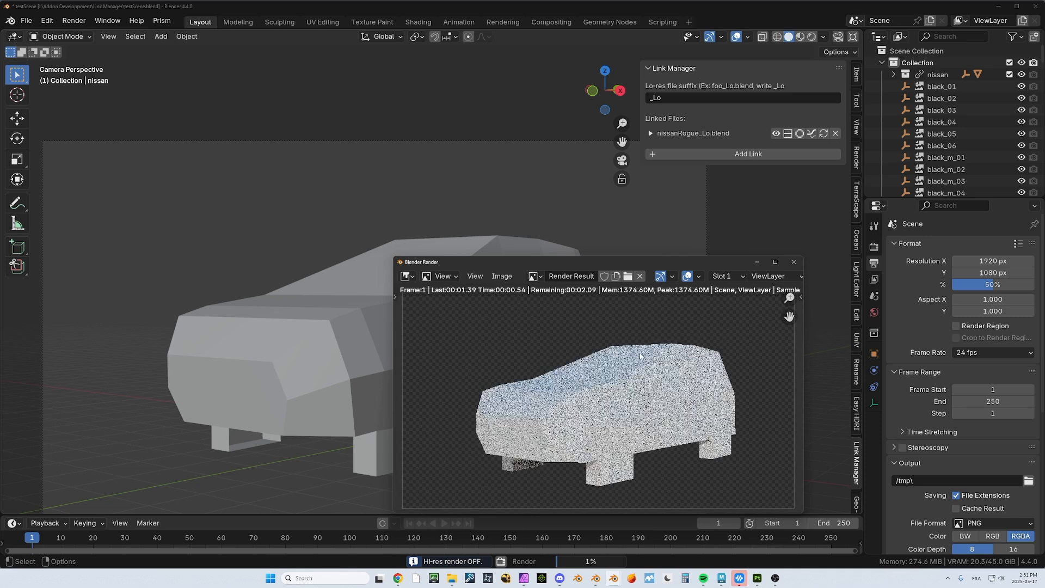
Step: Switch the linked car back to the high-resolution nissanRogue.blend and select the leftover RogueLow object
left_click(788, 134)
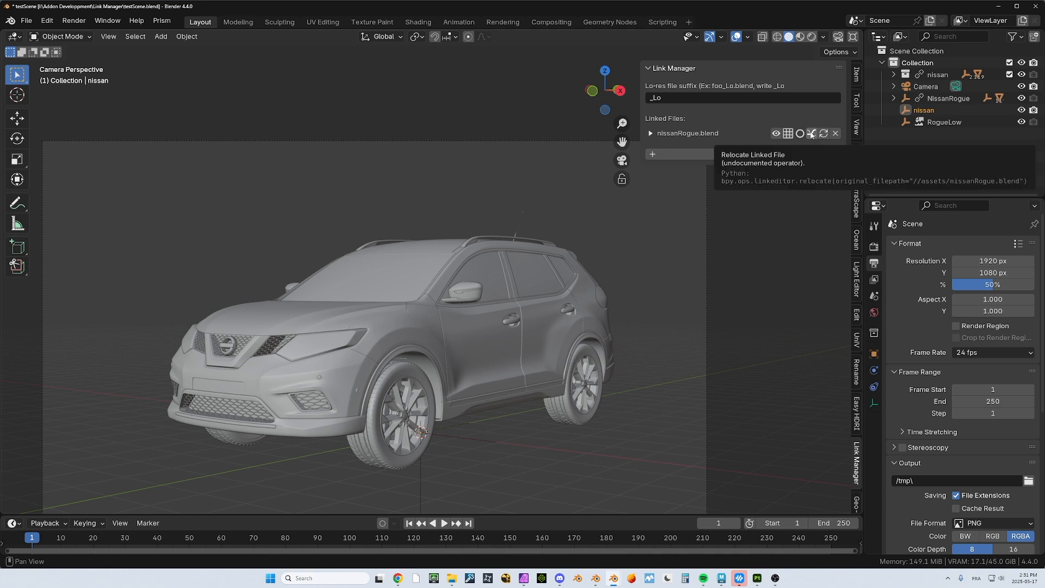
right_click(936, 123)
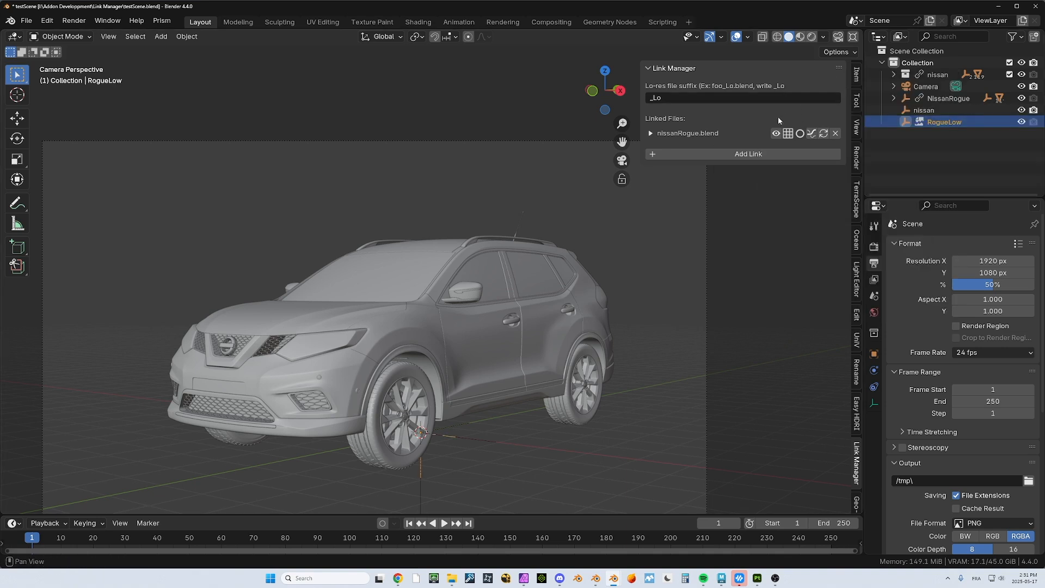
Step: Show the nissanRogue.blend library's operations in the Blender File display mode and remove its link with Link Manager
left_click(901, 37)
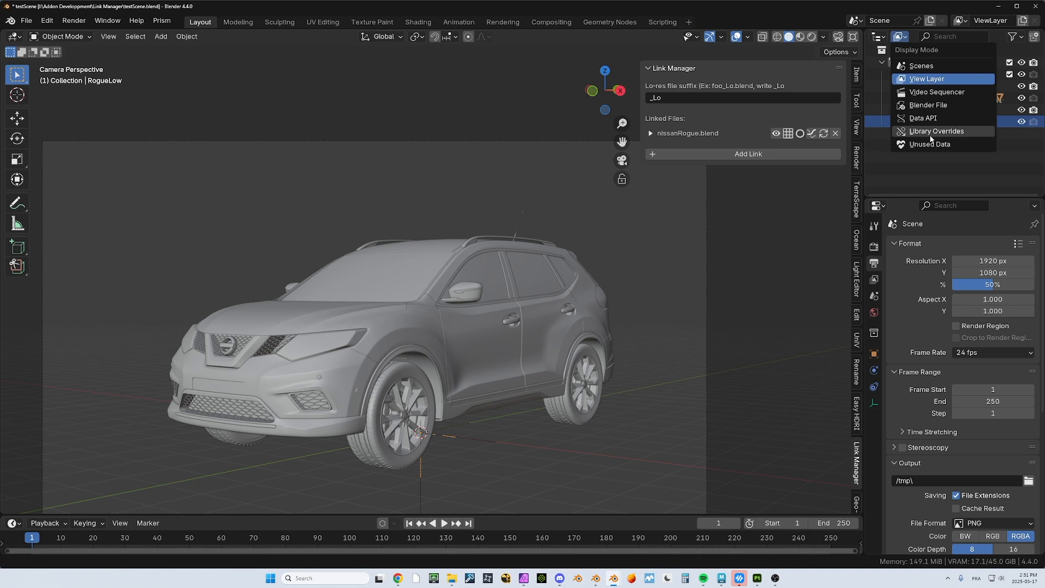
left_click(930, 105)
scroll(934, 154, "down", 3)
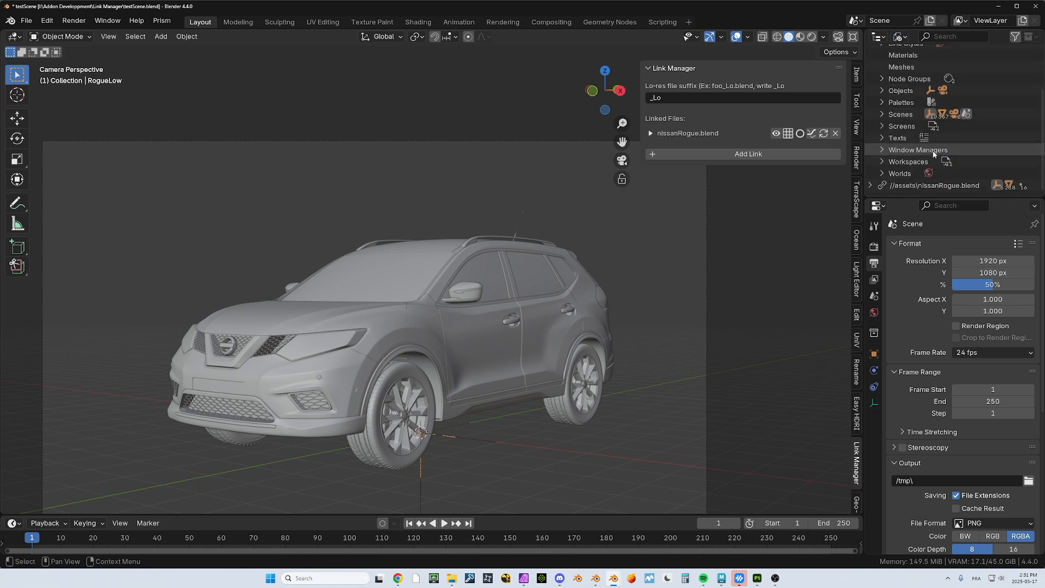
right_click(937, 185)
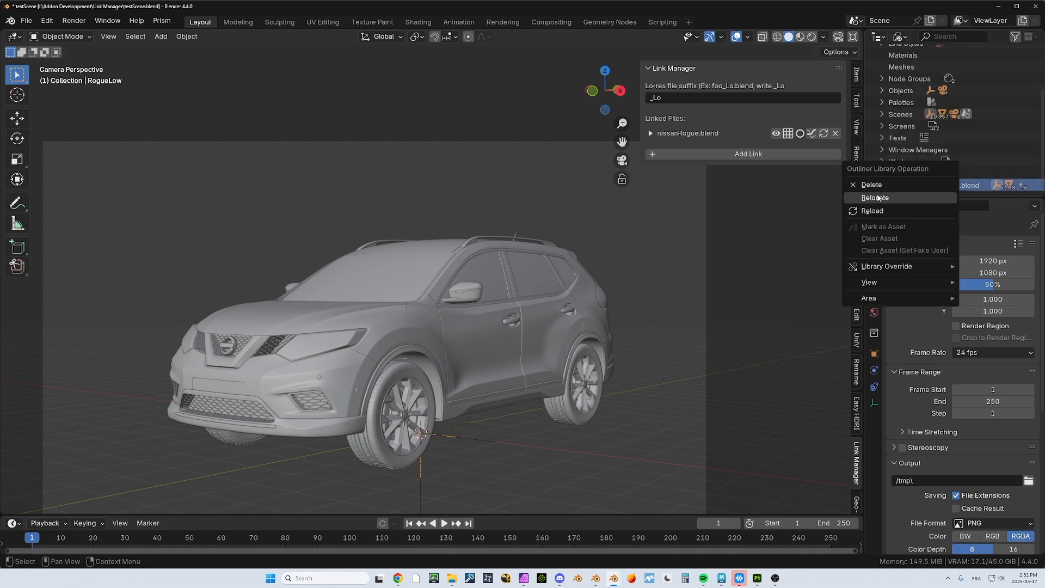
left_click(836, 133)
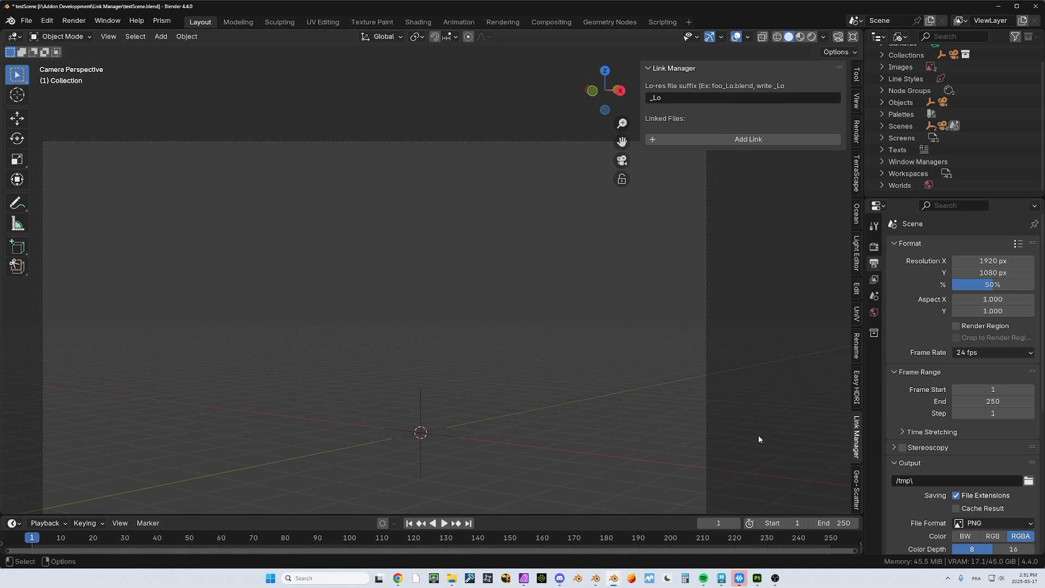
Step: Link the Suzanne object from monkey.blend with Link Manager and toggle the link's low-res version on and back off
left_click(679, 139)
double_click(370, 178)
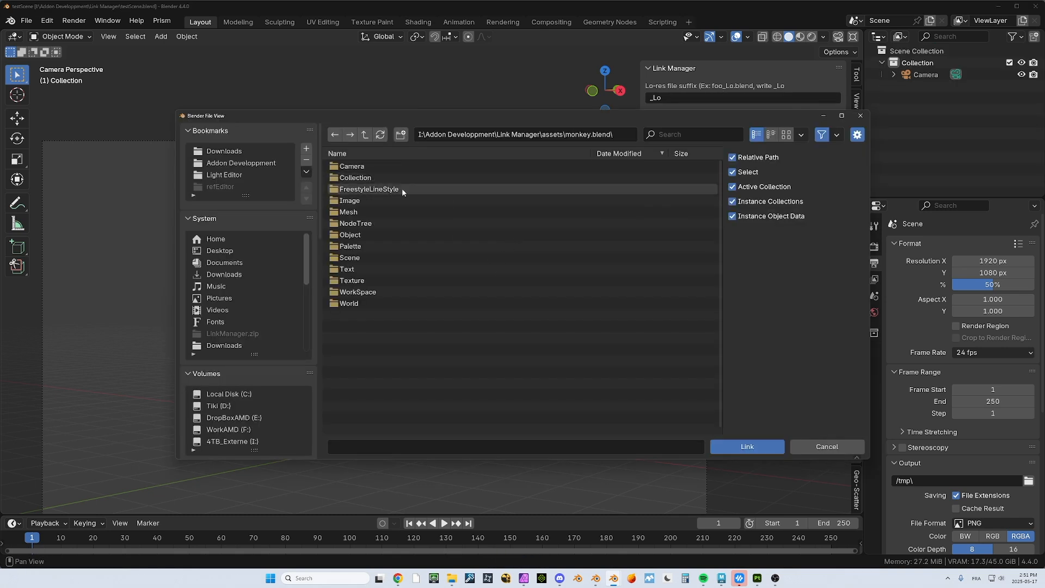
double_click(357, 235)
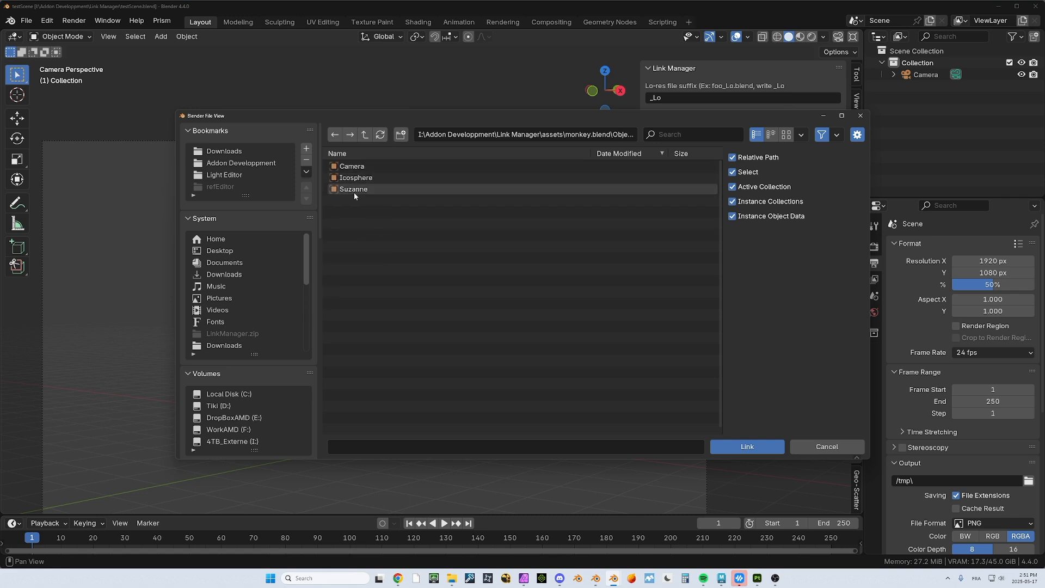
double_click(353, 189)
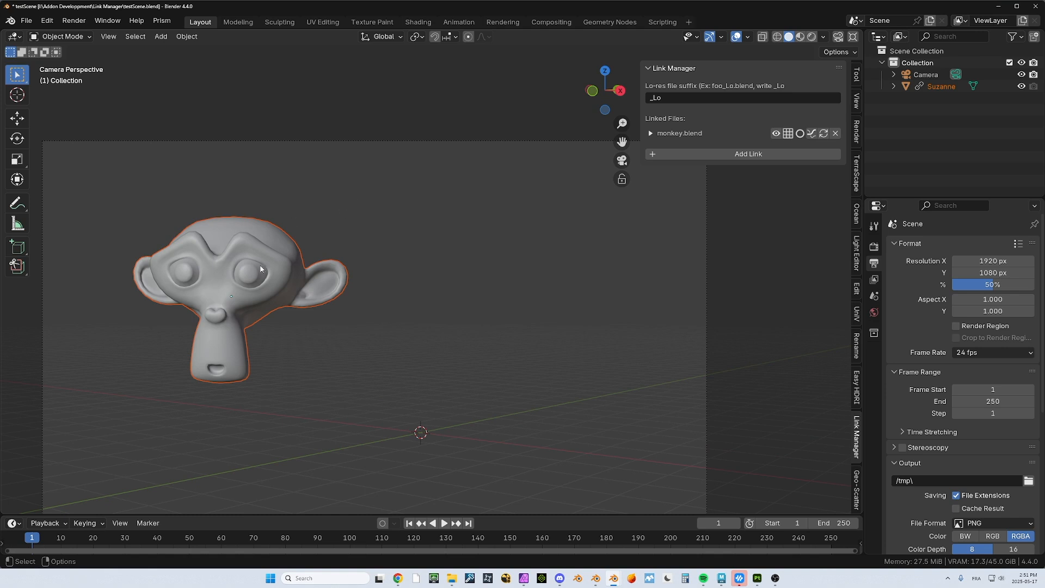
left_click(788, 135)
left_click(787, 134)
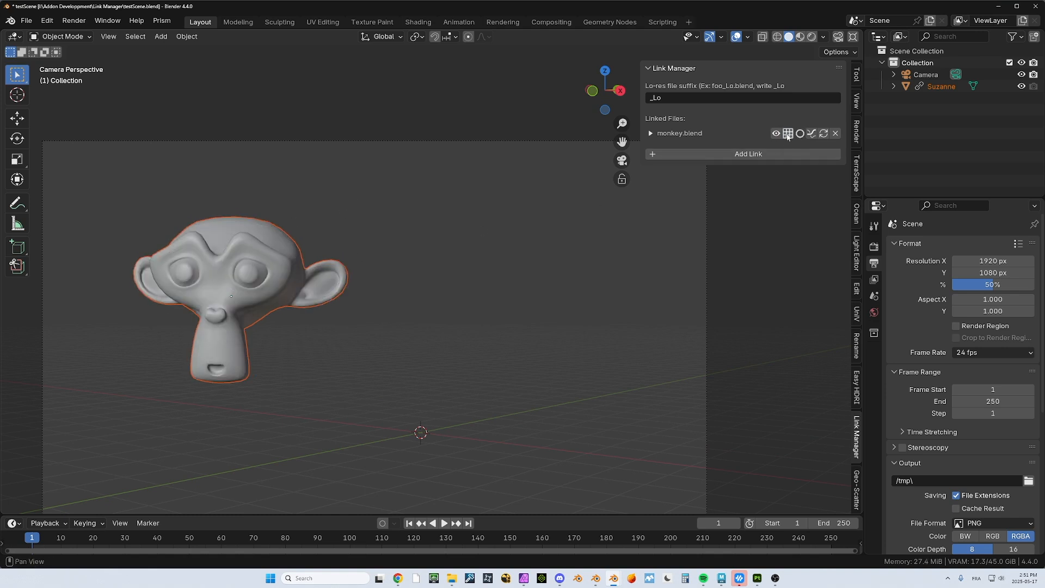
Step: Link the Icosphere object from monkey.blend as well and toggle the resolution of the monkey.blend link
left_click(714, 155)
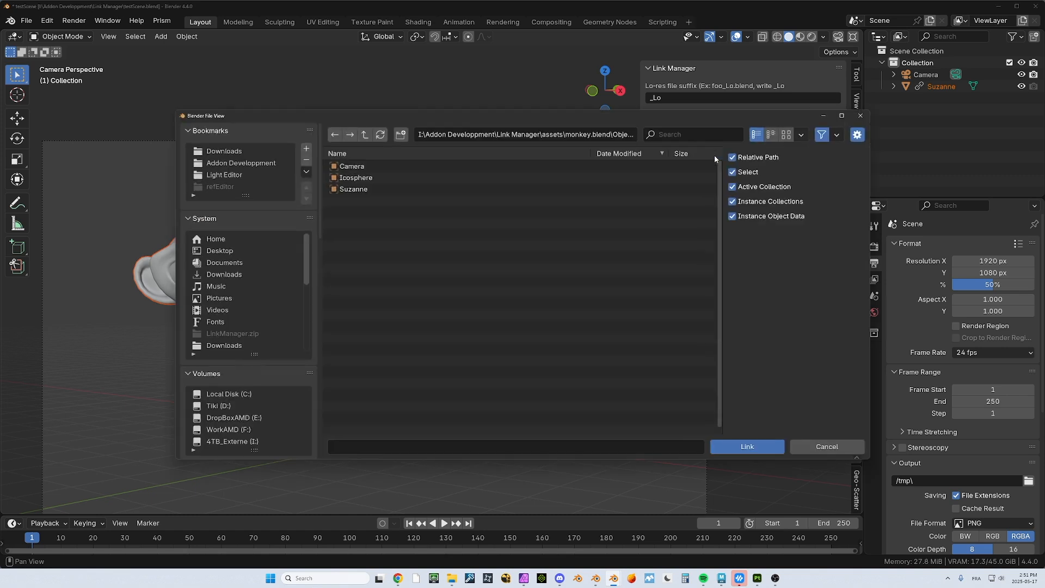
double_click(362, 178)
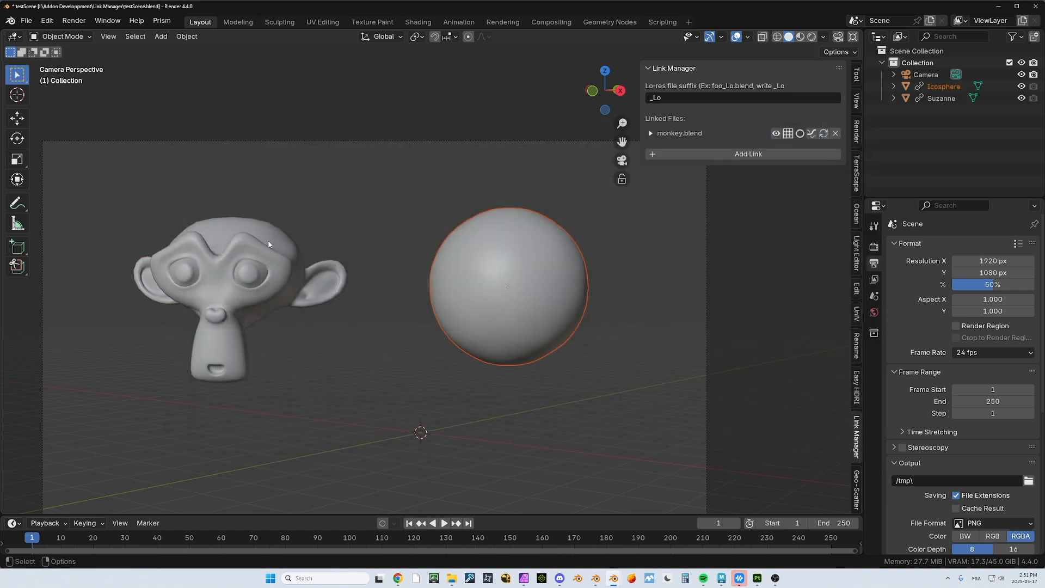
left_click(788, 134)
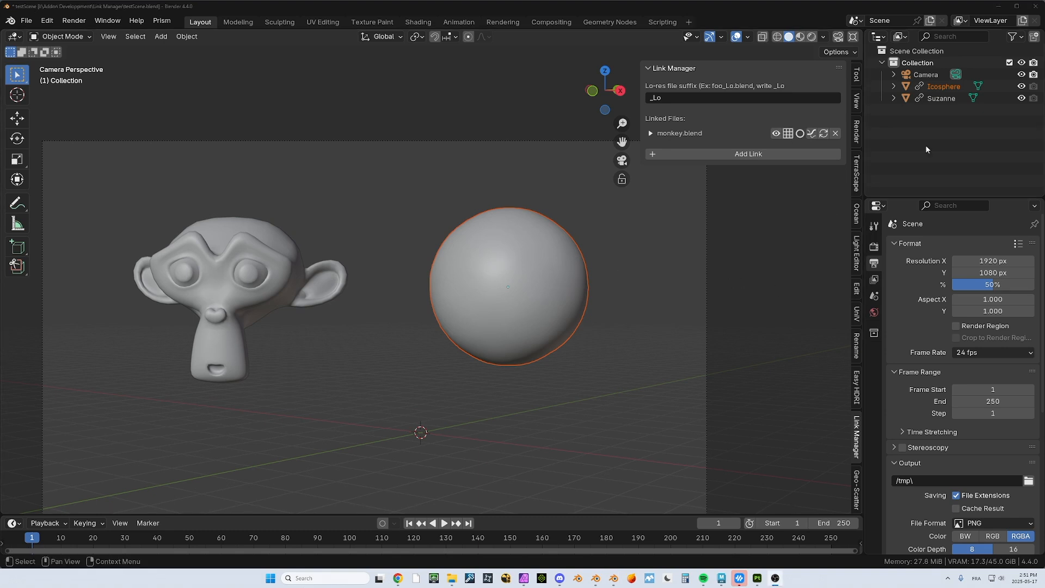
Step: Delete the linked Icosphere from the scene and remove the monkey.blend link with Link Manager
left_click(920, 86)
right_click(920, 86)
left_click(874, 111)
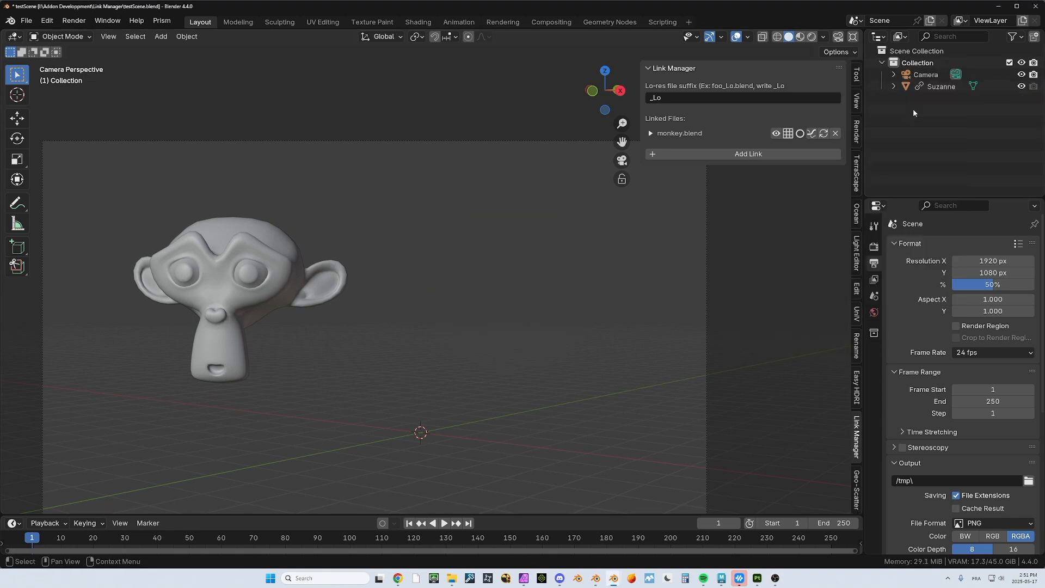
left_click(835, 133)
Step: Start adding a new link and show the individual objects stored in nissanRogue.blend
left_click(701, 136)
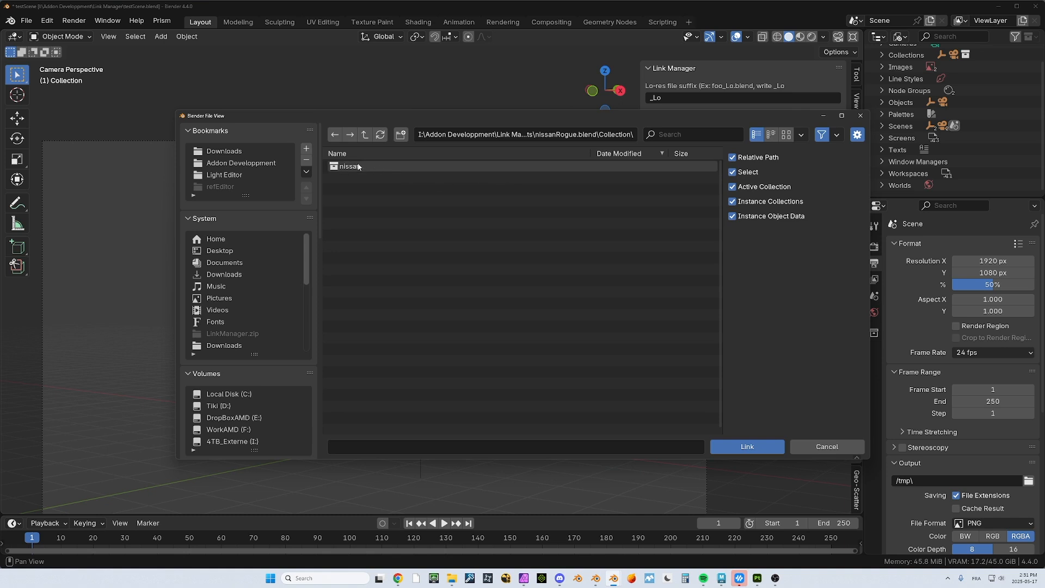
left_click(365, 134)
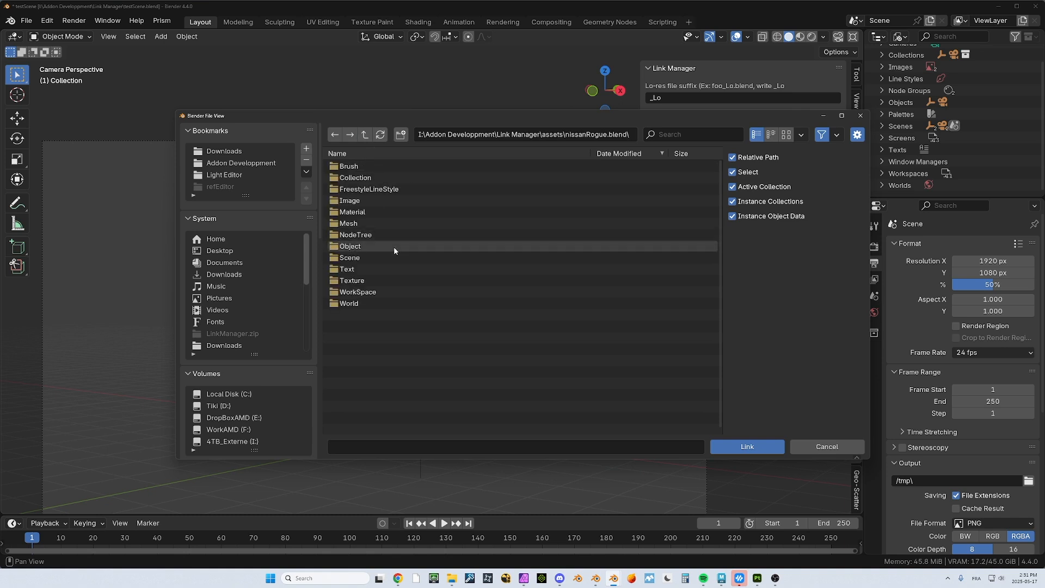
double_click(351, 247)
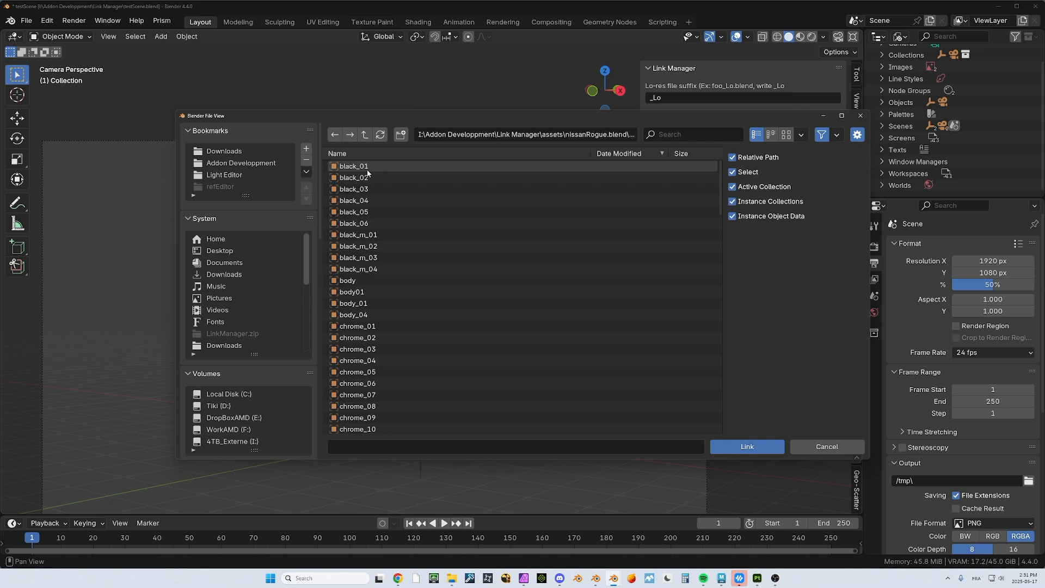
Step: Link the nissan collection from nissanRogue.blend instead of its separate objects and deselect the car
left_click(365, 134)
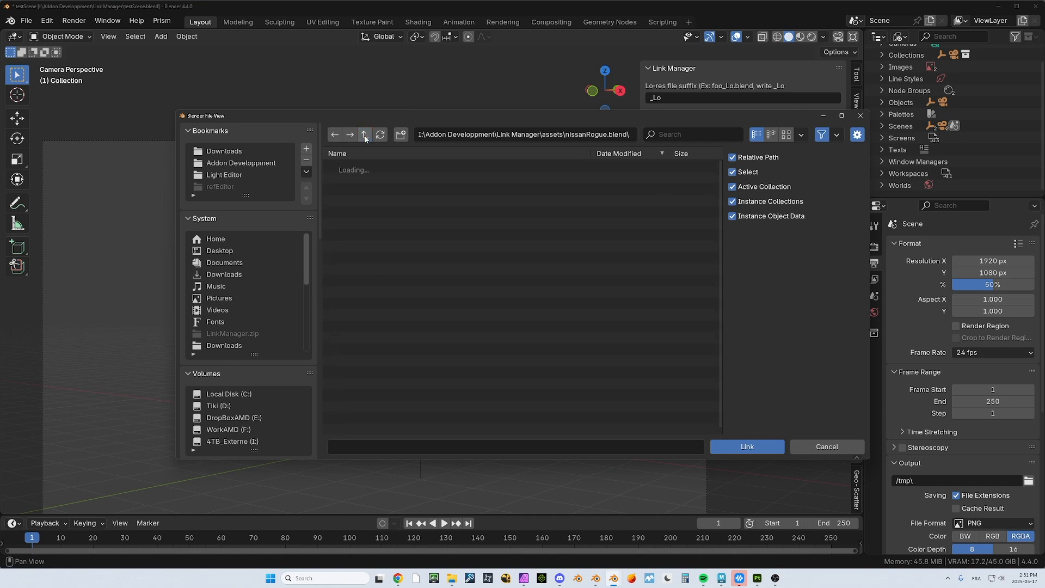
double_click(351, 178)
left_click(351, 167)
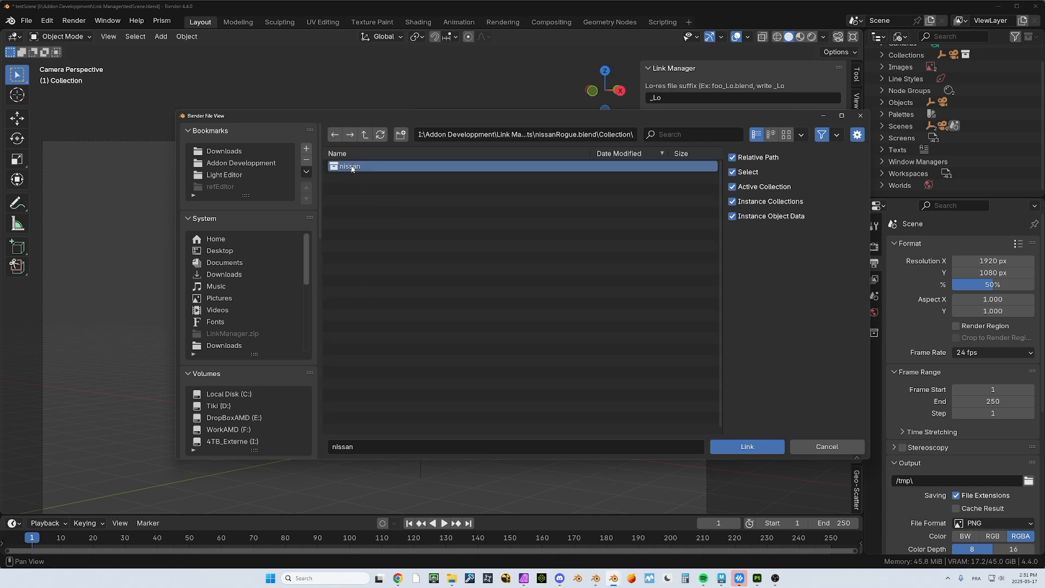
left_click(751, 445)
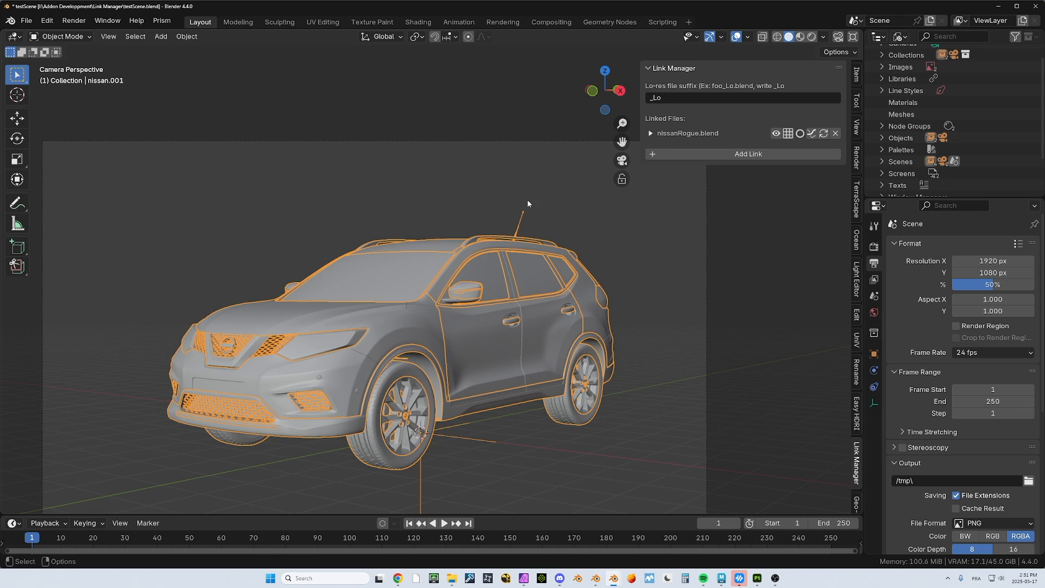
left_click(504, 191)
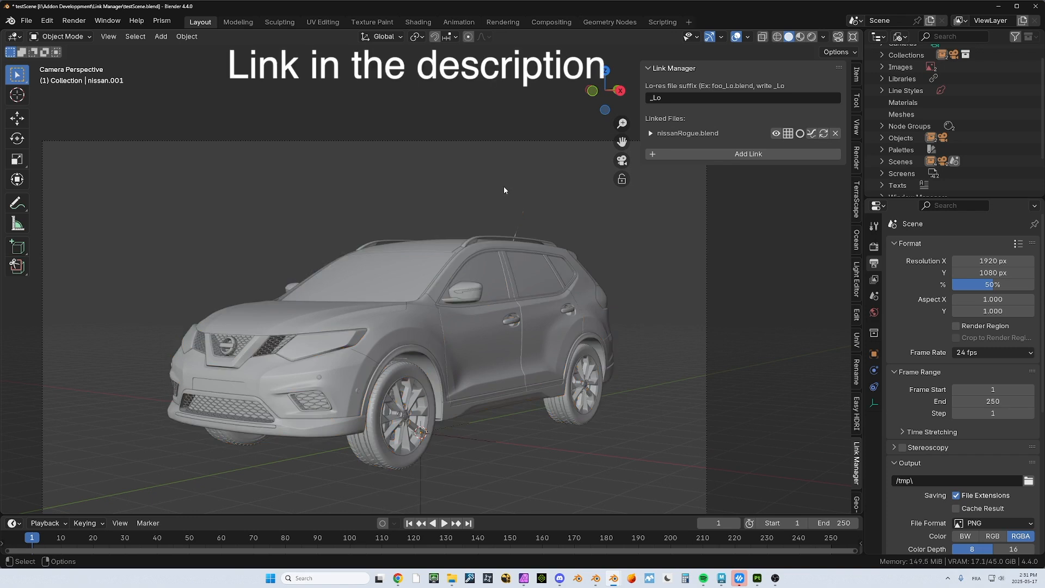